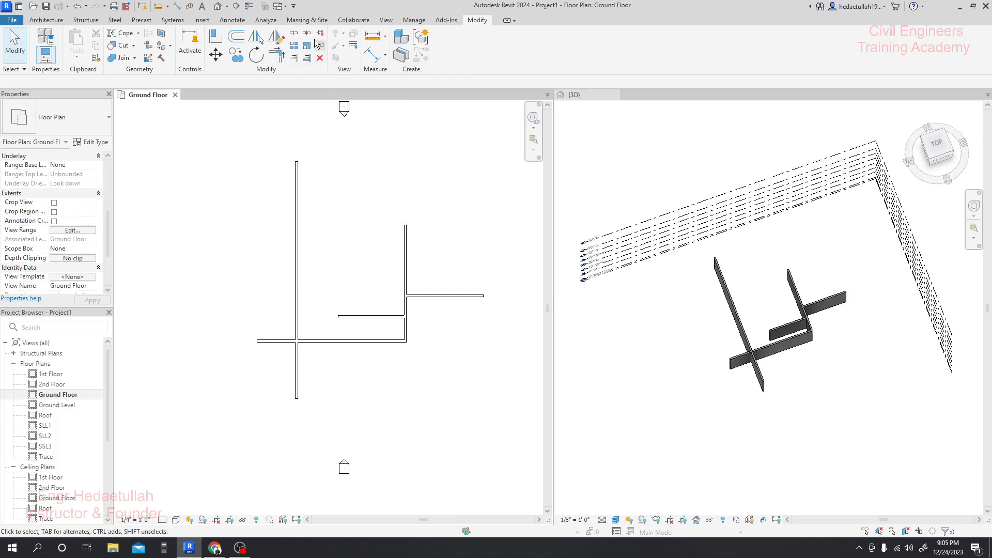
Trim the lower horizontal wall and long vertical wall into a corner, keeping the left and lower parts, and undo that trim
click(278, 55)
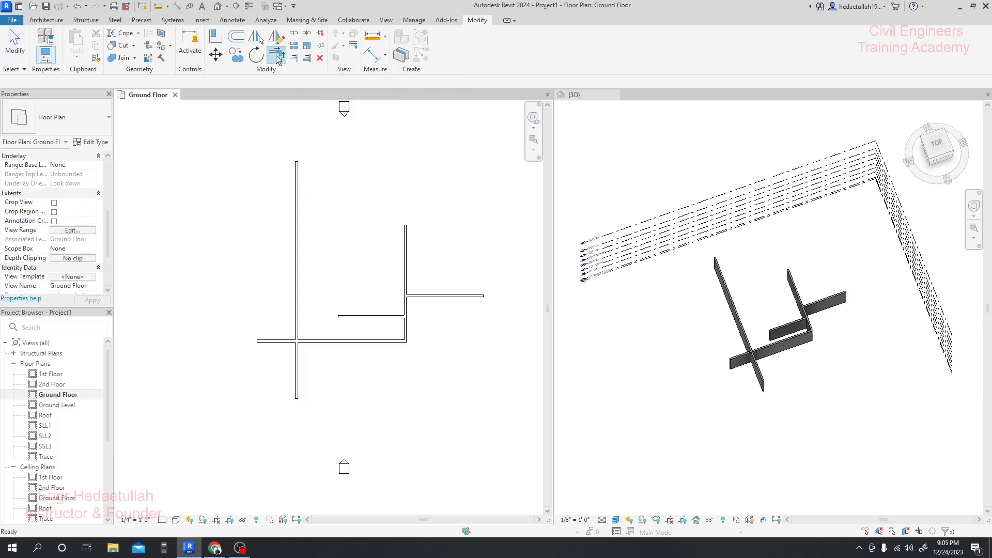
click(265, 344)
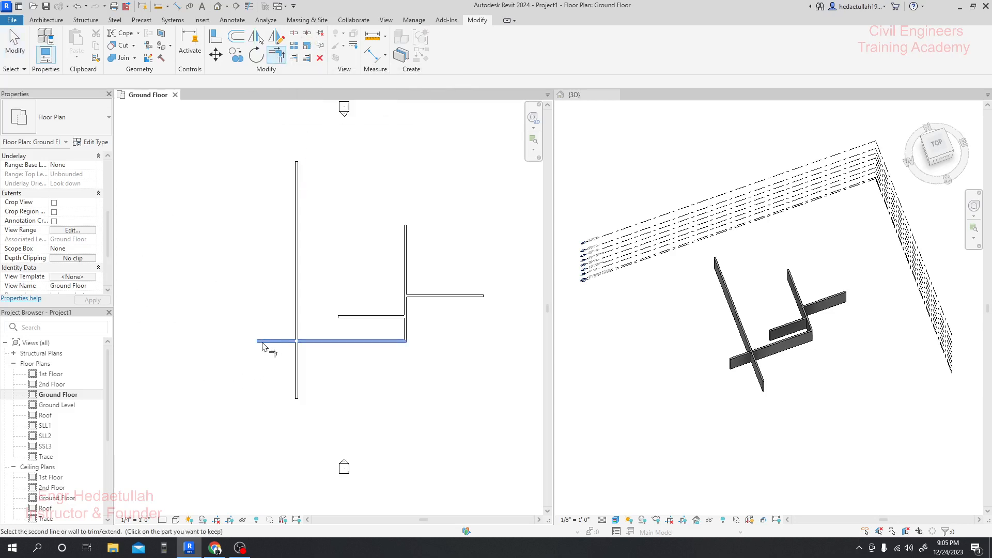
click(296, 394)
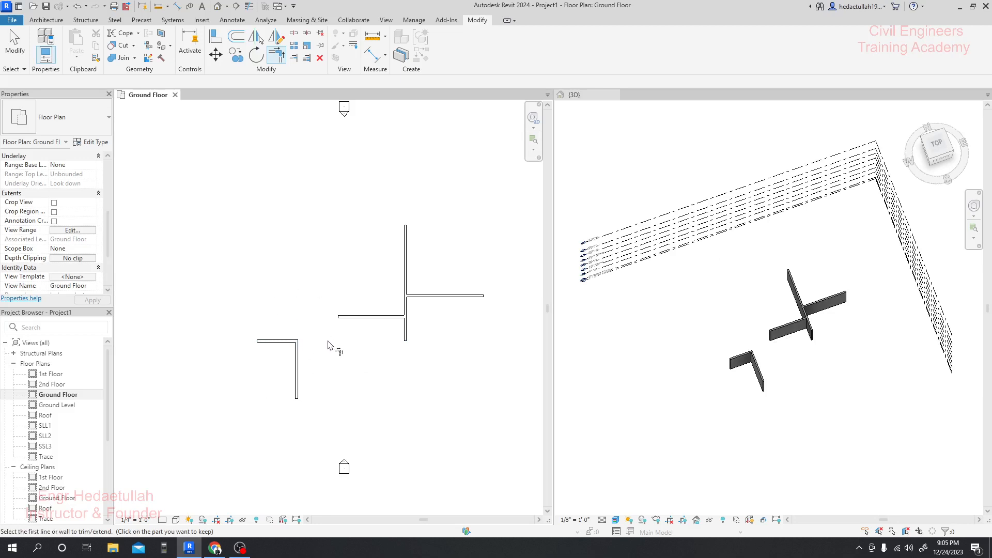
key(ctrl+z)
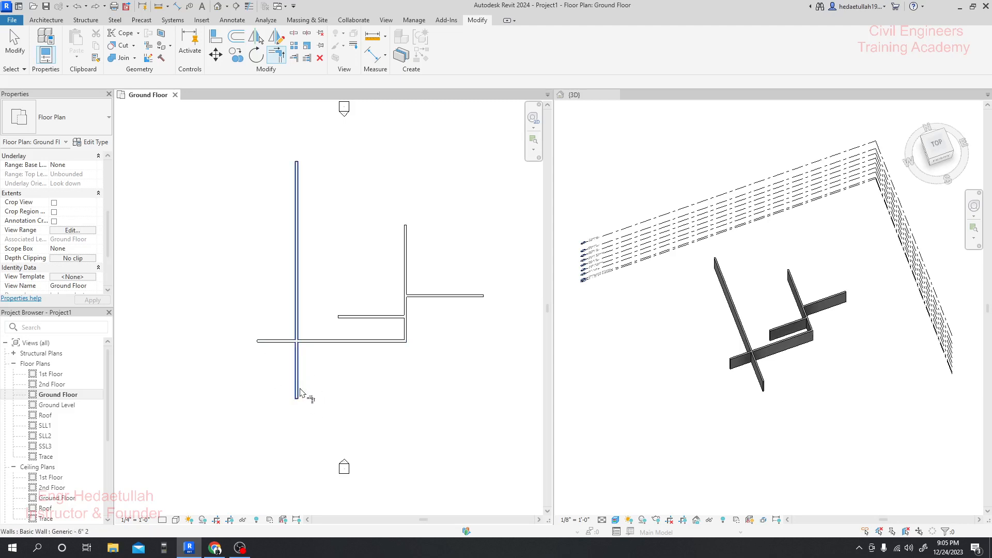
Trim the long vertical wall and lower horizontal wall into a corner, keeping the upper vertical and right-hand horizontal parts
click(298, 320)
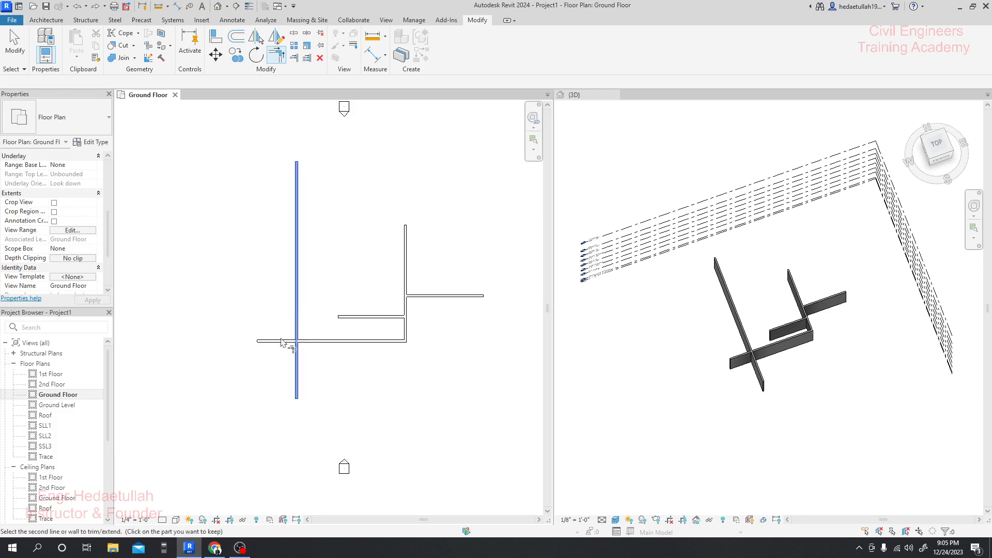
click(322, 342)
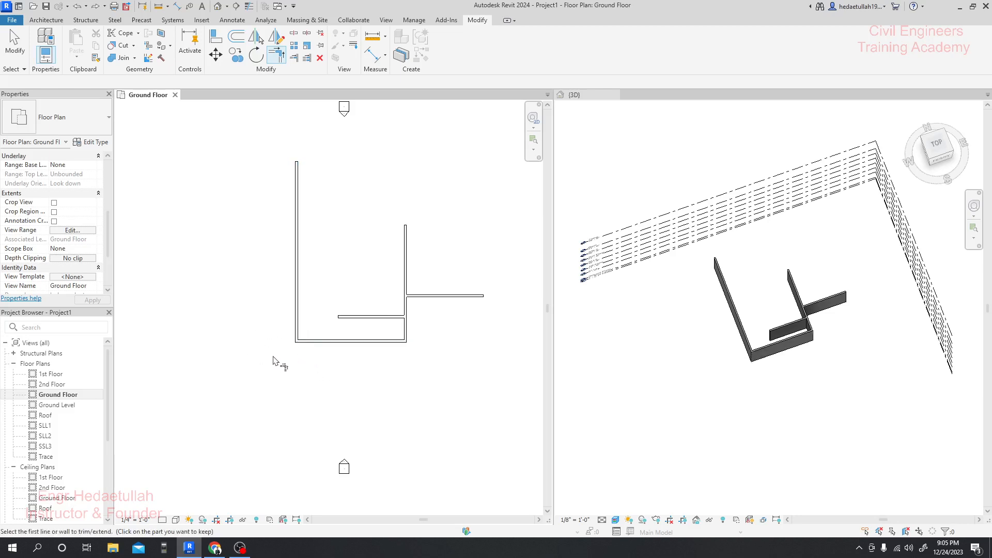
Extend the short inner horizontal wall into a corner with the lower part of the long vertical wall, and undo it
click(349, 319)
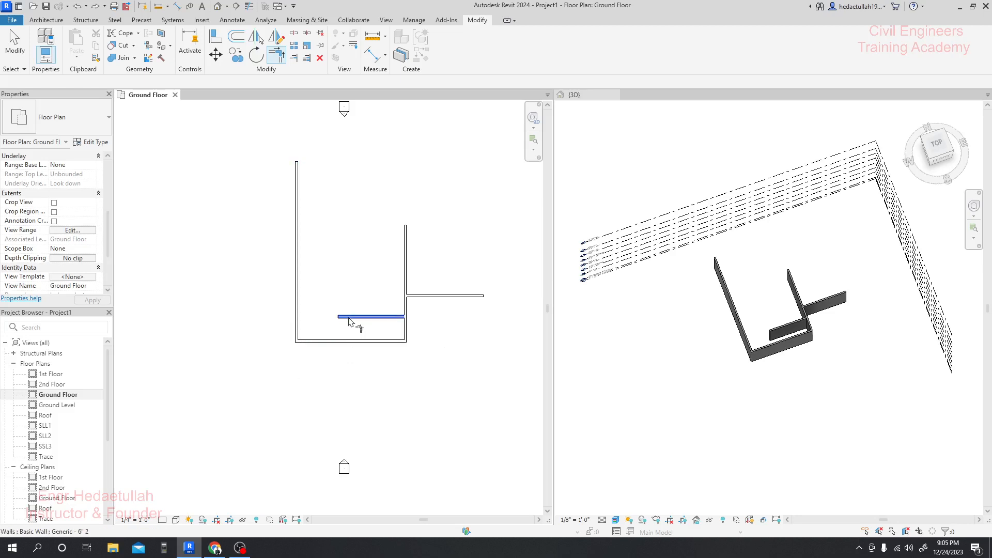
click(298, 331)
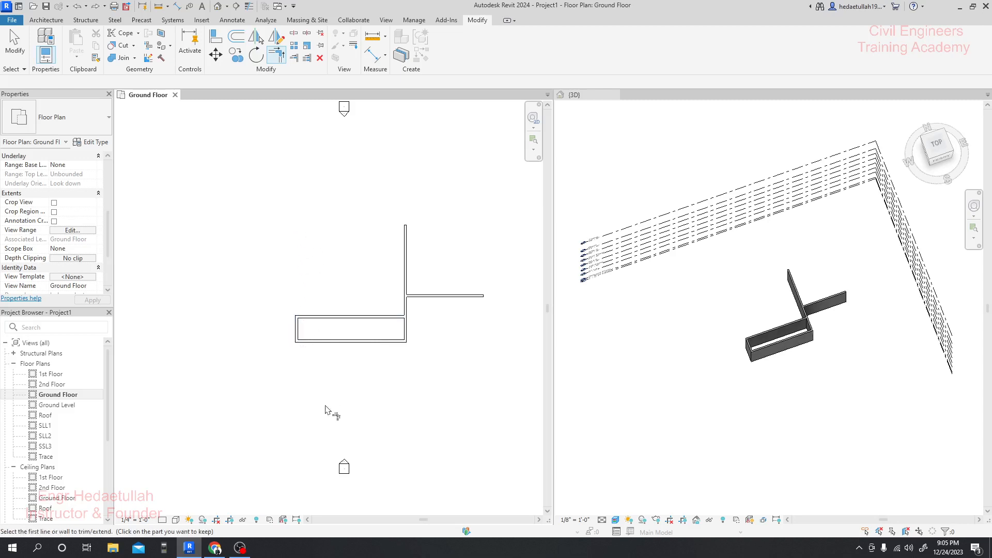
key(ctrl+z)
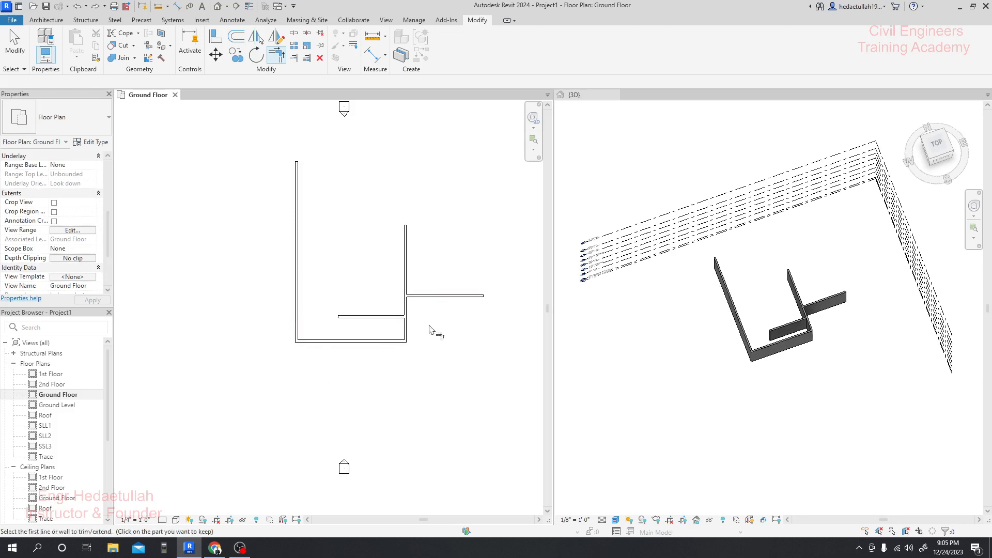
Try to trim the short inner horizontal wall and the lower part of the right-hand vertical wall into a corner, and cancel it
click(377, 319)
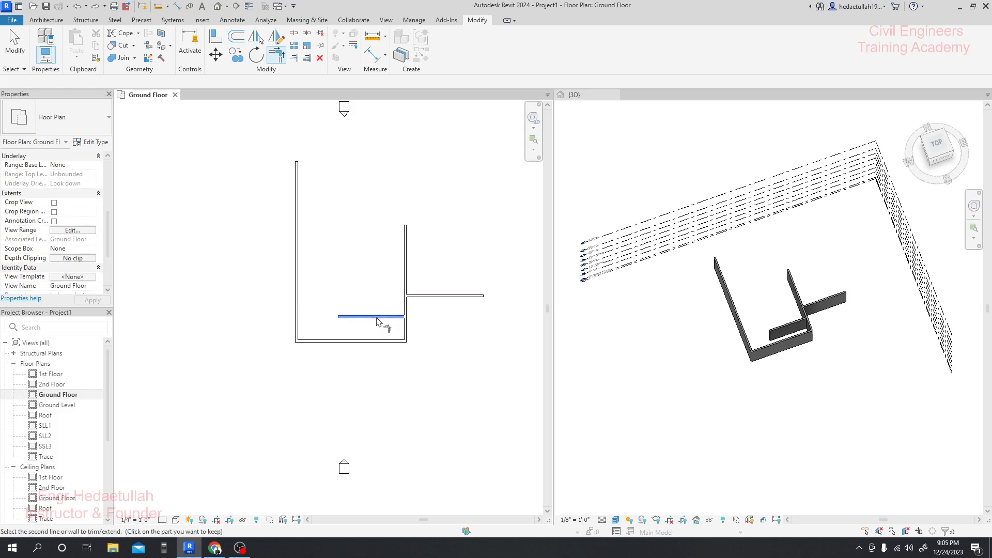
click(405, 327)
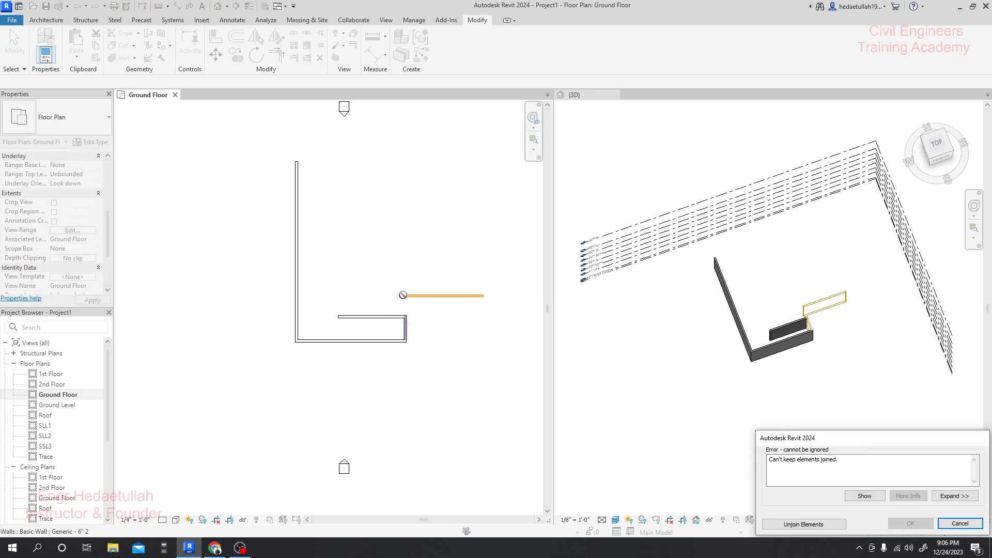
drag(842, 444, 828, 426)
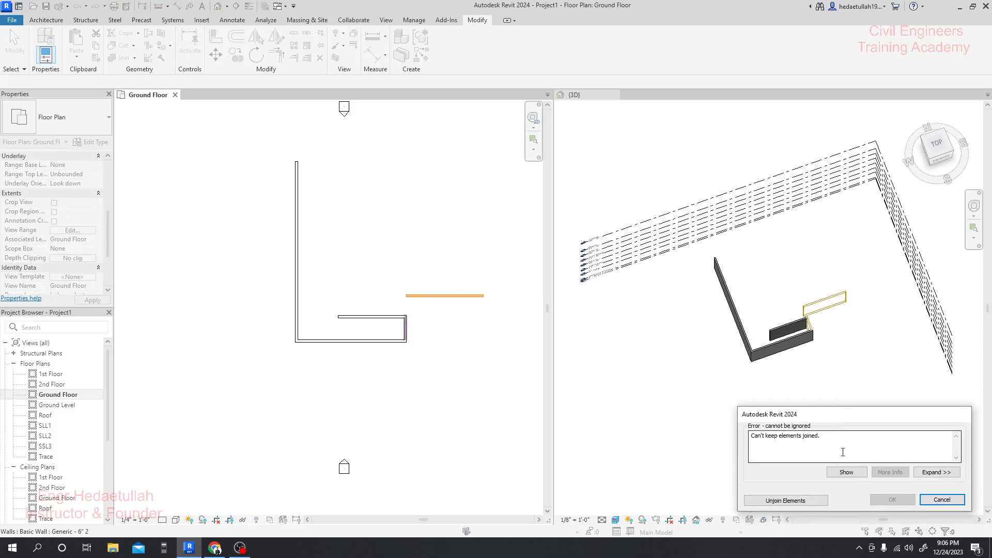
click(946, 505)
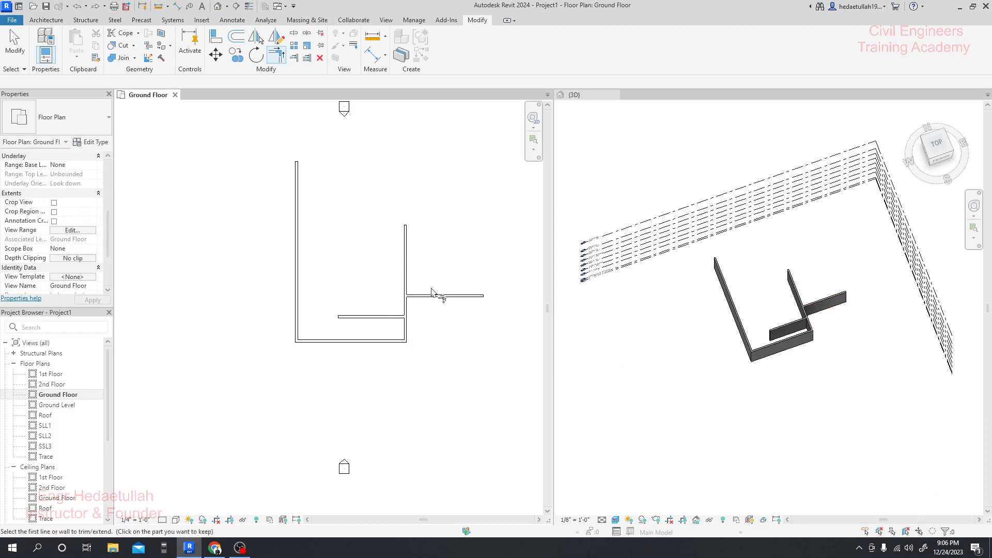
Try Trim/Extend Single Element between the right-hand vertical wall and the horizontal wall branching off its right side
middle_drag(443, 325, 438, 327)
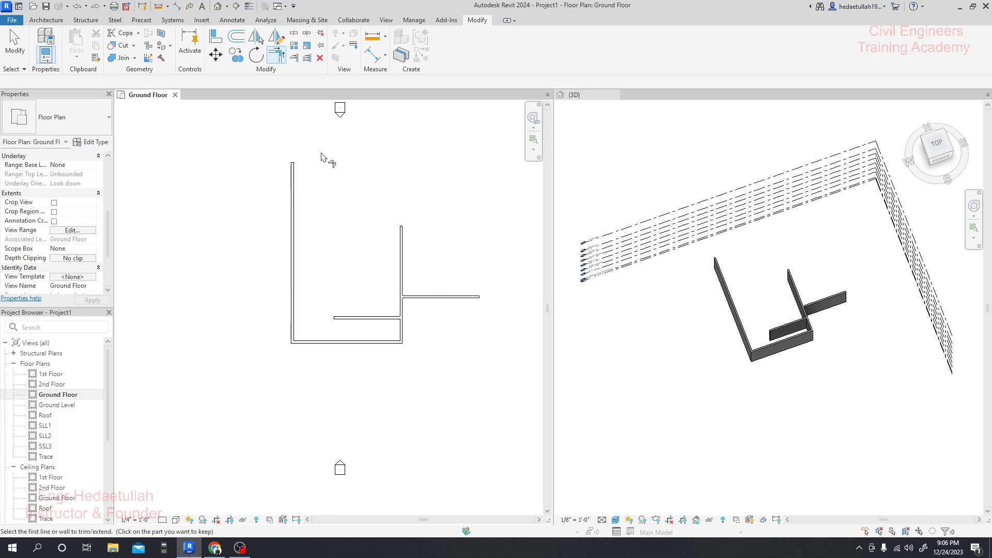
click(293, 59)
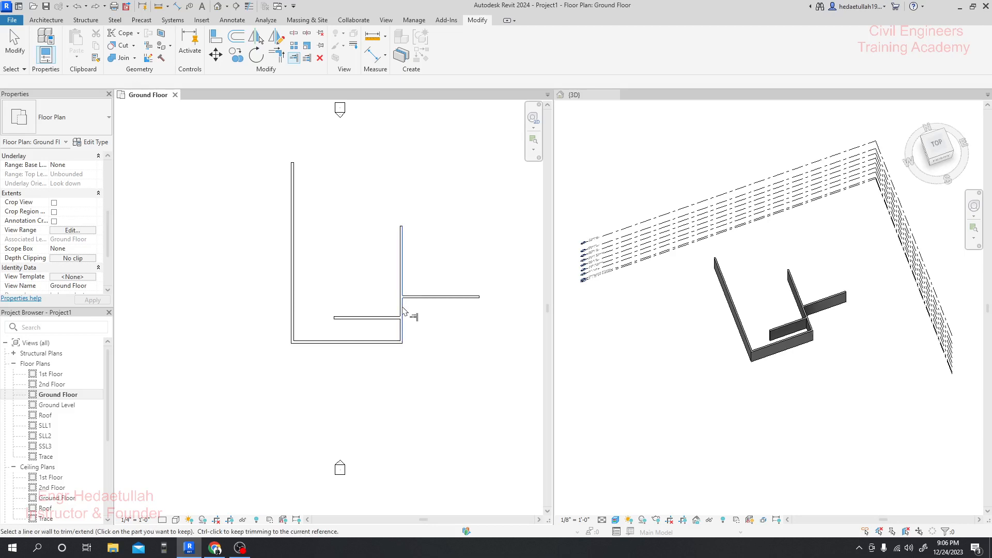
click(428, 302)
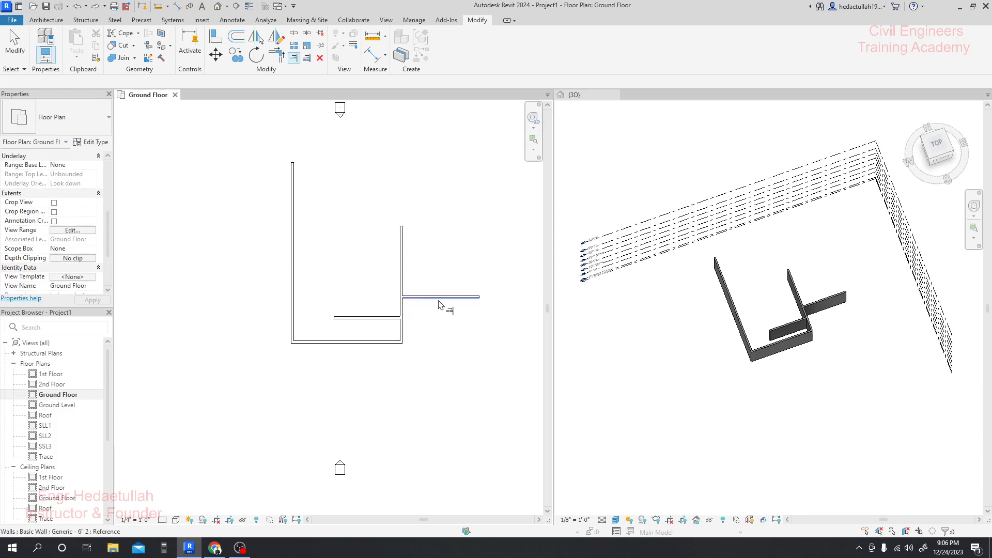
Use Trim/Extend Multiple Elements to cut the right-hand vertical wall at the branching horizontal wall, keeping its lower part, and undo it
click(307, 59)
click(428, 302)
click(404, 309)
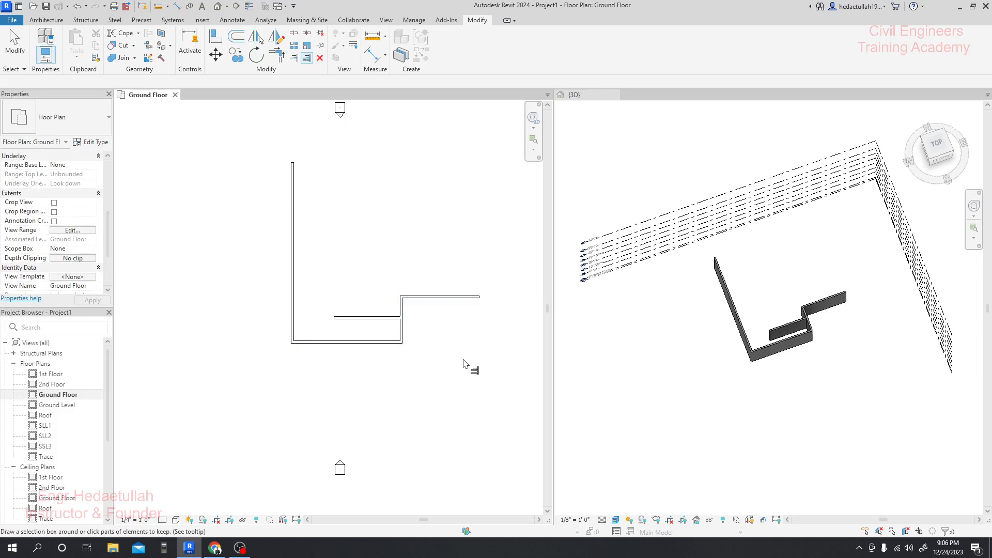
click(402, 335)
key(ctrl+z)
key(ctrl+z)
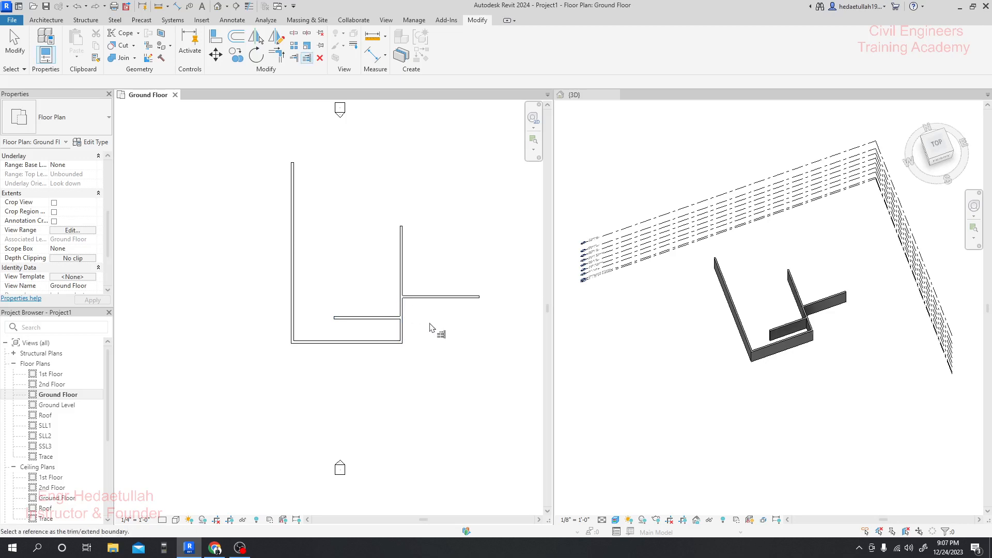
Exit the trim command and undo the corner trim between the long vertical wall and the lower horizontal wall
key(Escape)
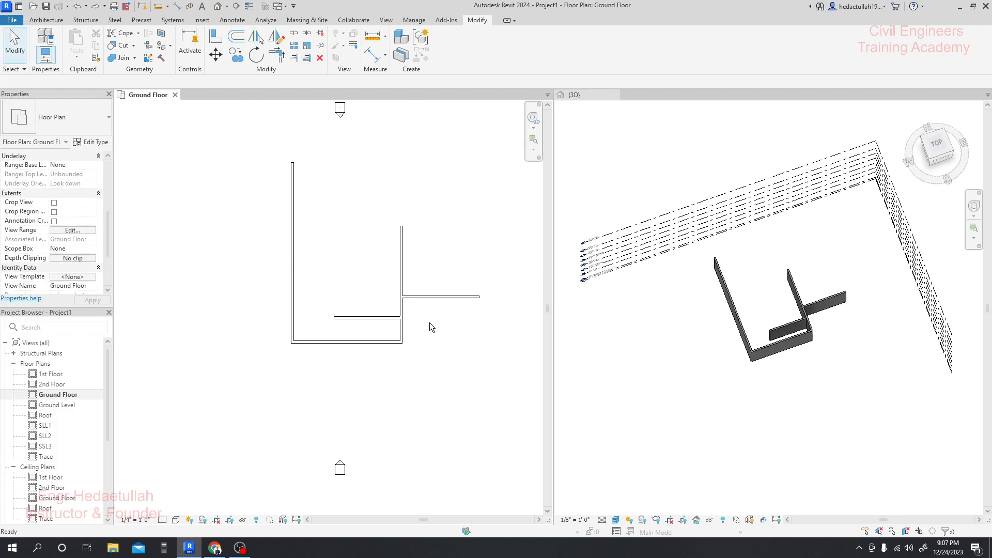
key(ctrl+z)
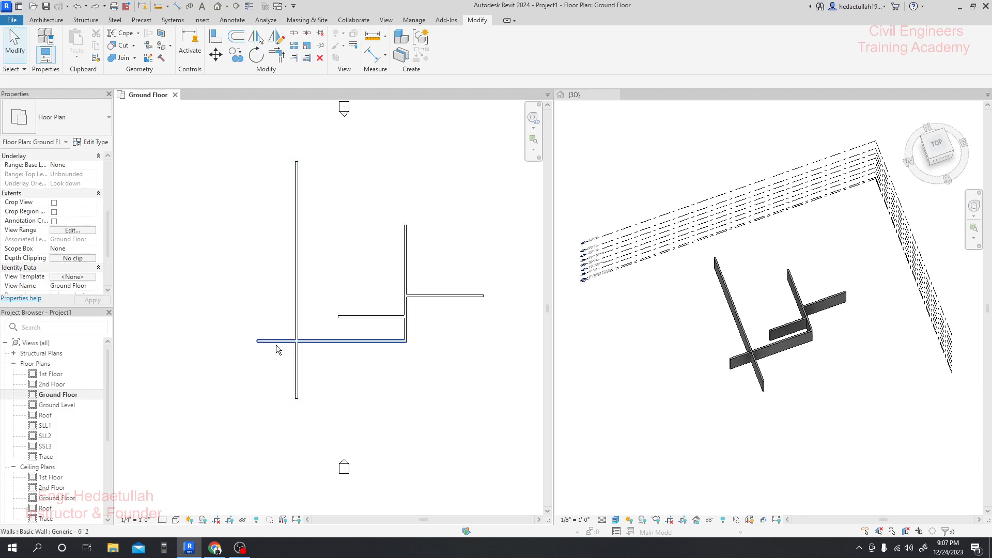
Use Trim/Extend Multiple Elements to cut the lower horizontal wall at the long vertical wall, keeping its right-hand part
click(307, 58)
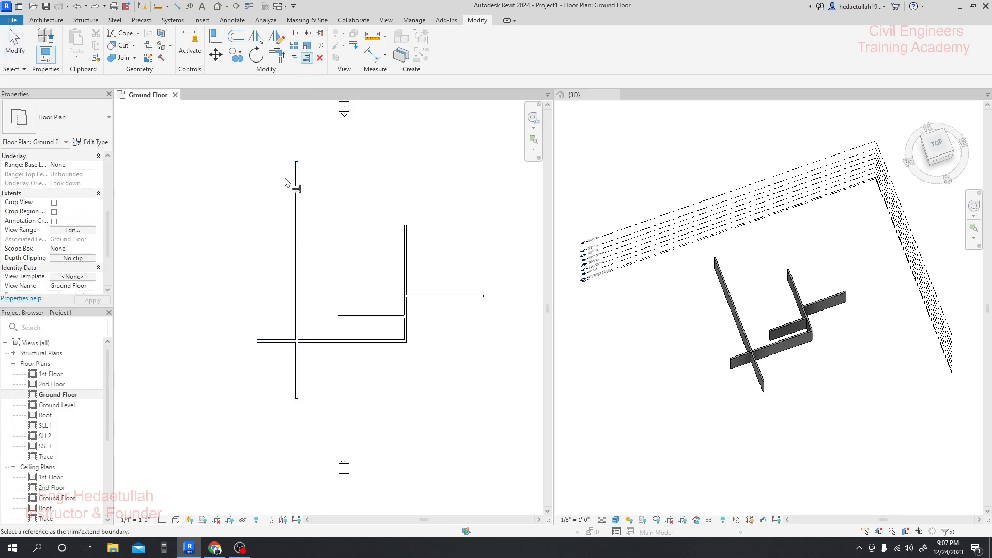
click(299, 363)
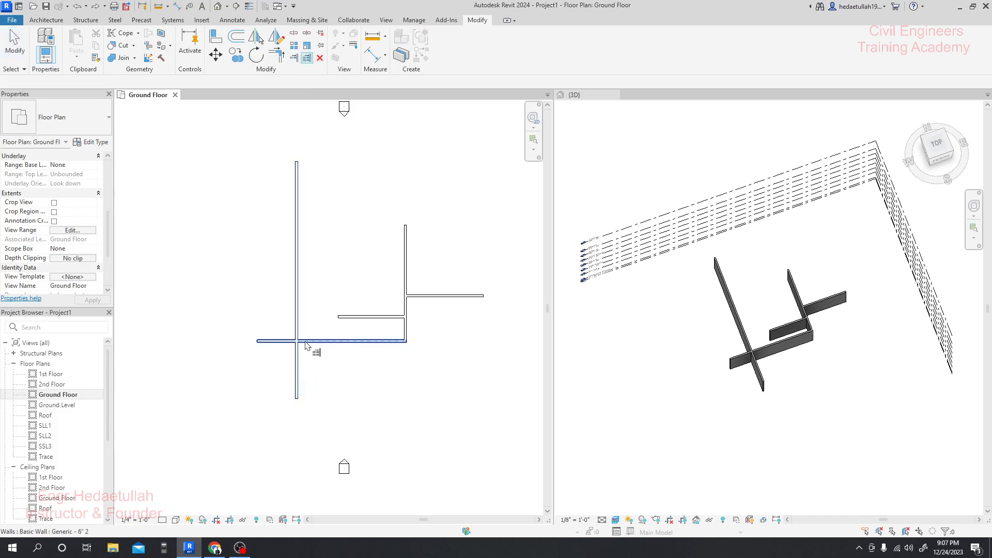
click(307, 342)
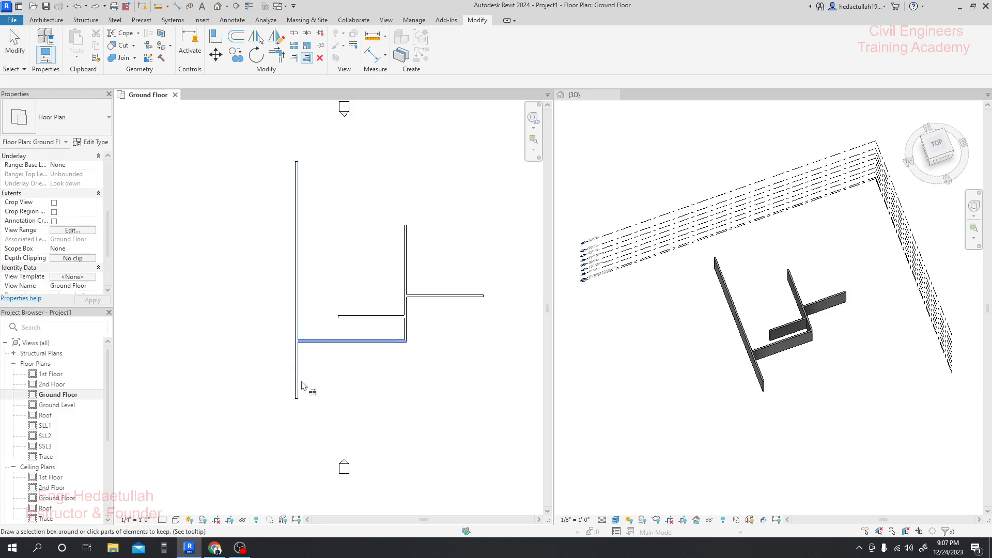
Trim the long vertical wall against the lower horizontal wall as boundary, undoing the upper-part version and keeping the lower part
click(318, 356)
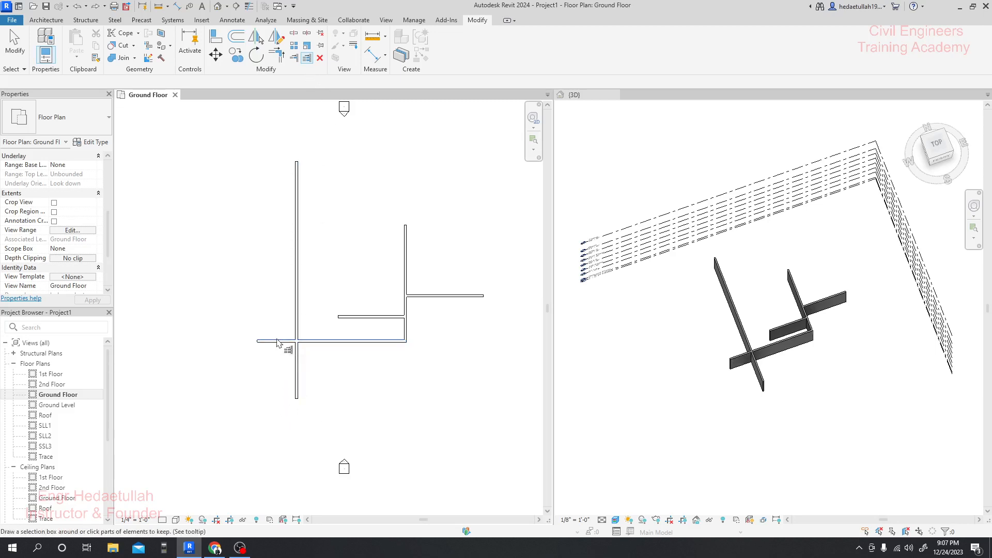
click(298, 318)
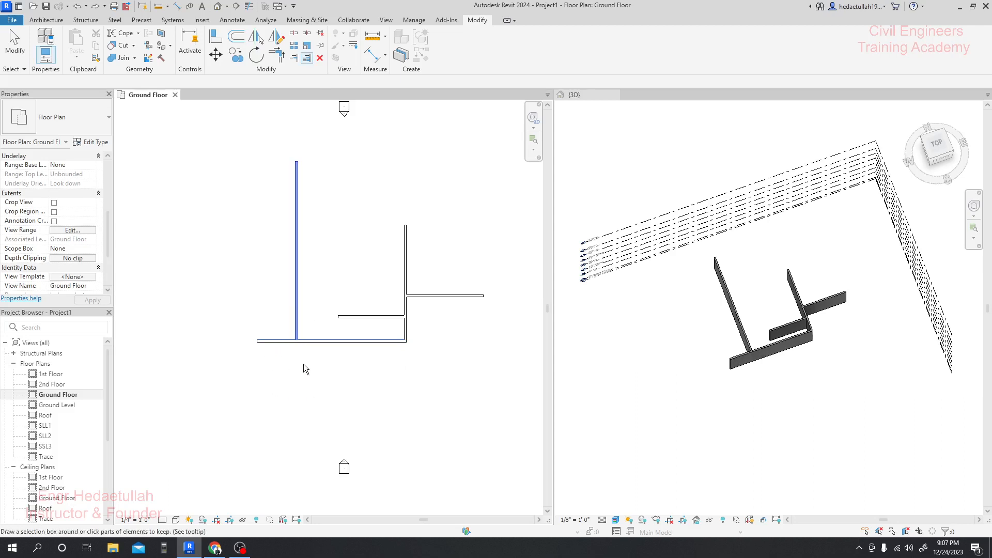
key(ctrl+z)
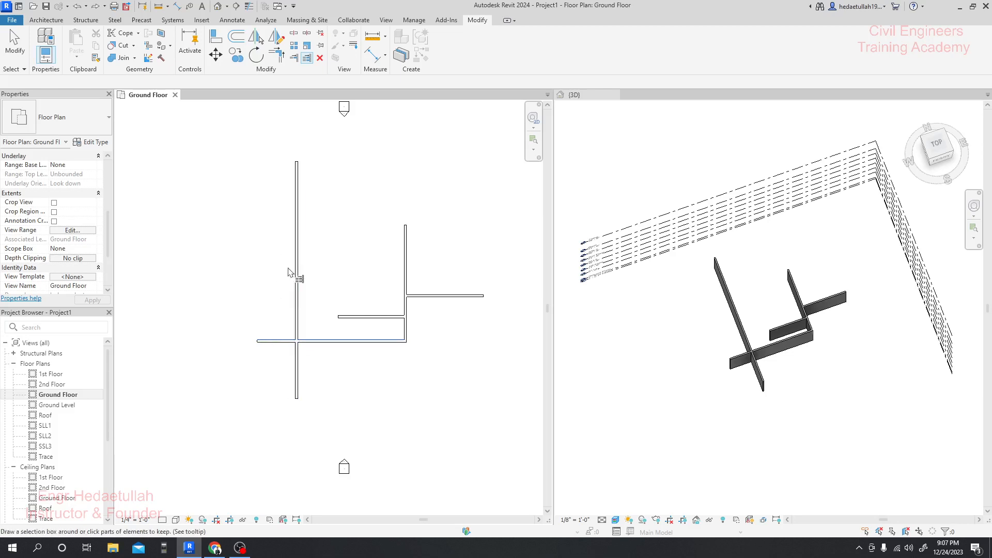
click(299, 380)
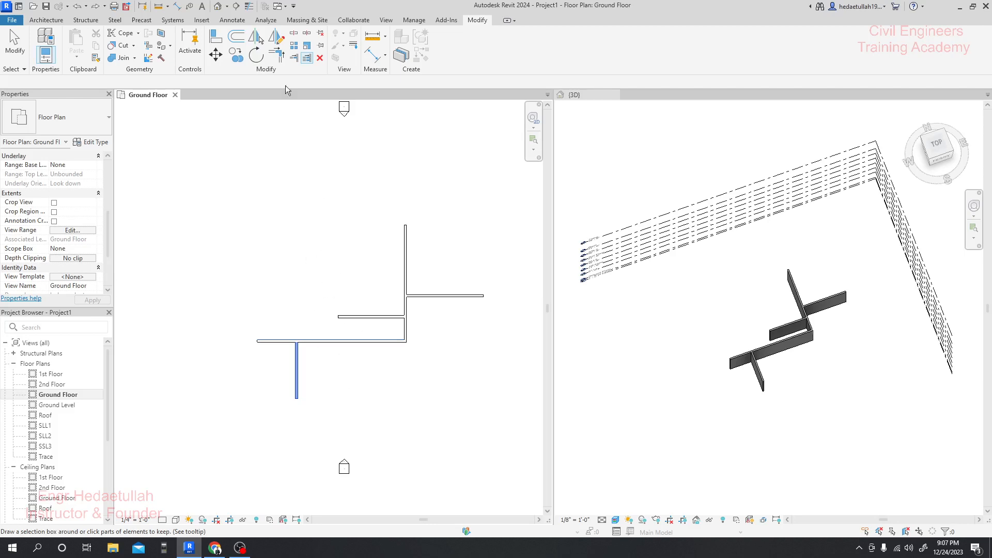
Use Trim/Extend to Corner to join the short inner horizontal wall with the long vertical wall's remaining lower part
click(276, 54)
click(345, 320)
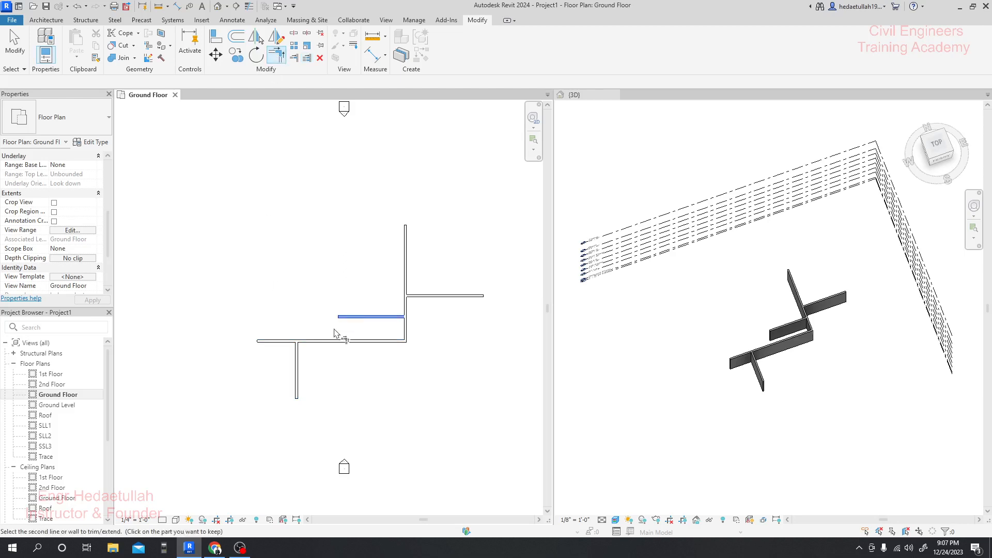
click(297, 363)
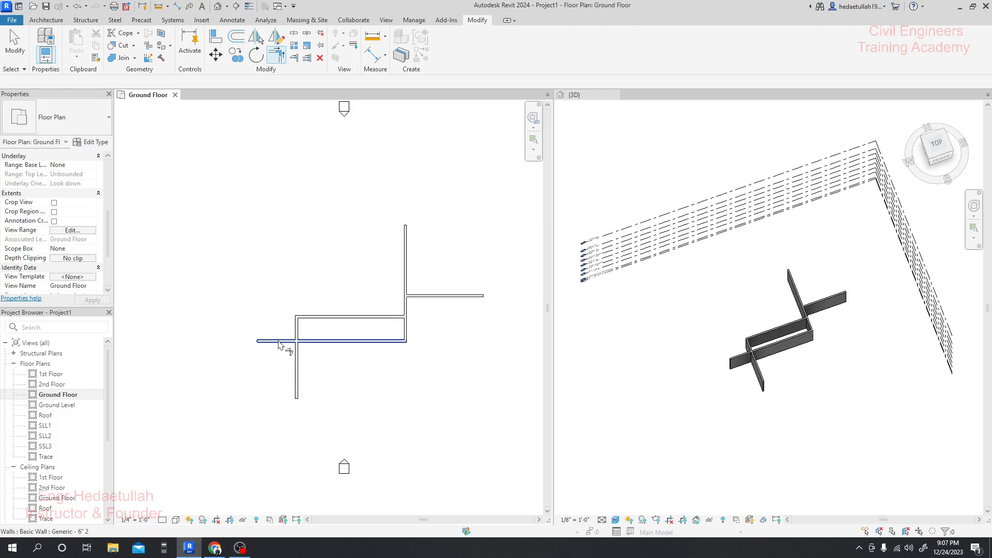
Trim the left end of the lower horizontal wall into a corner with the vertical wall's lower part, and undo it
click(279, 343)
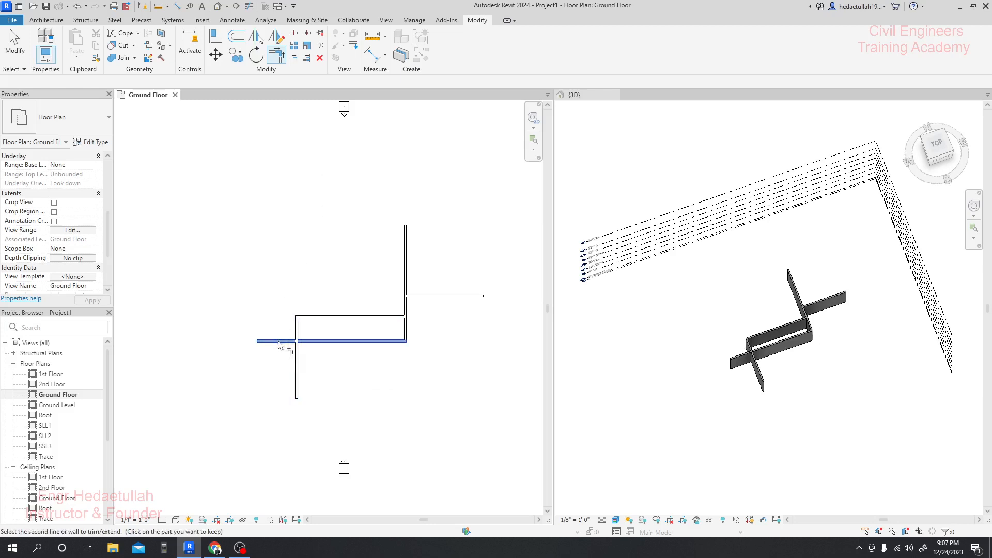
click(298, 377)
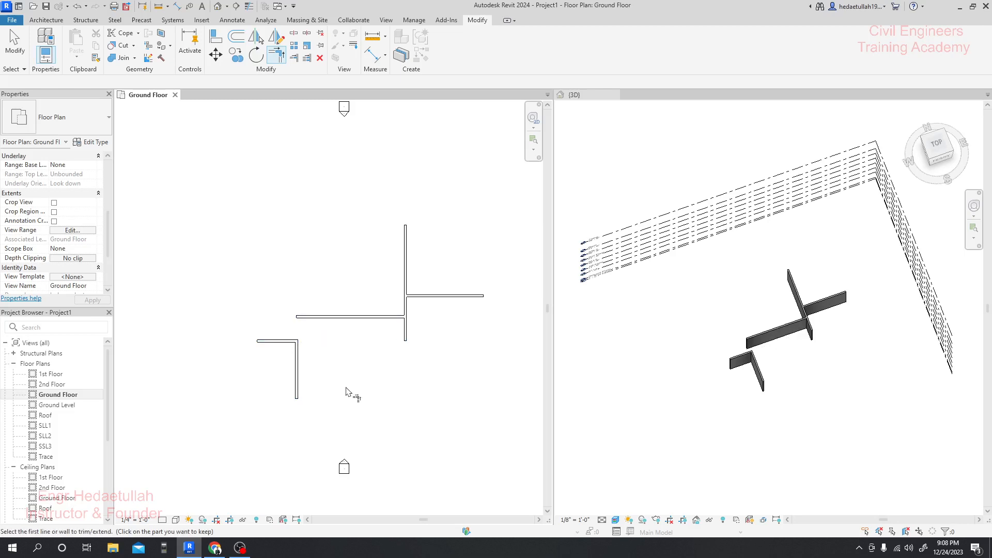
key(Escape)
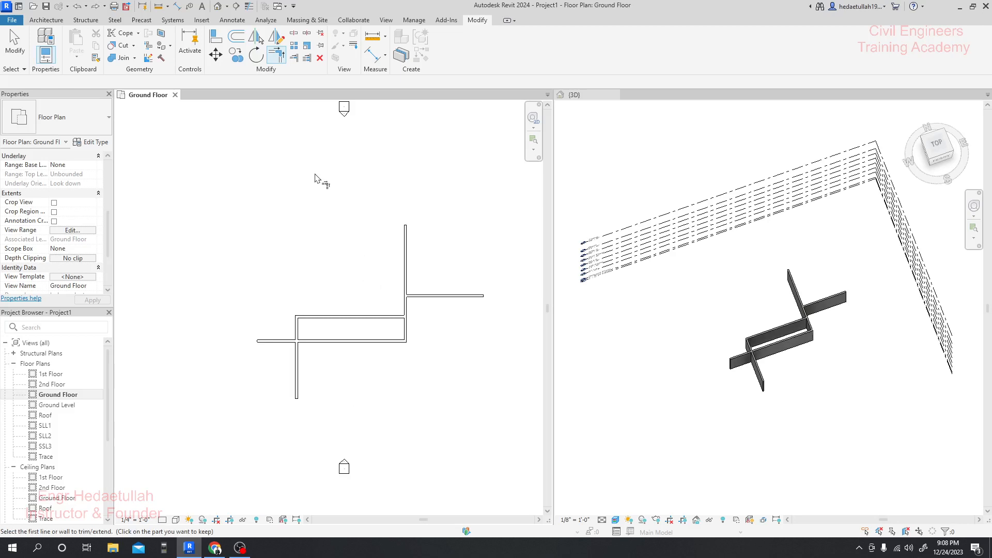
Trim the inner horizontal wall and right-hand vertical wall into a corner, keeping the vertical wall's upper part
click(347, 317)
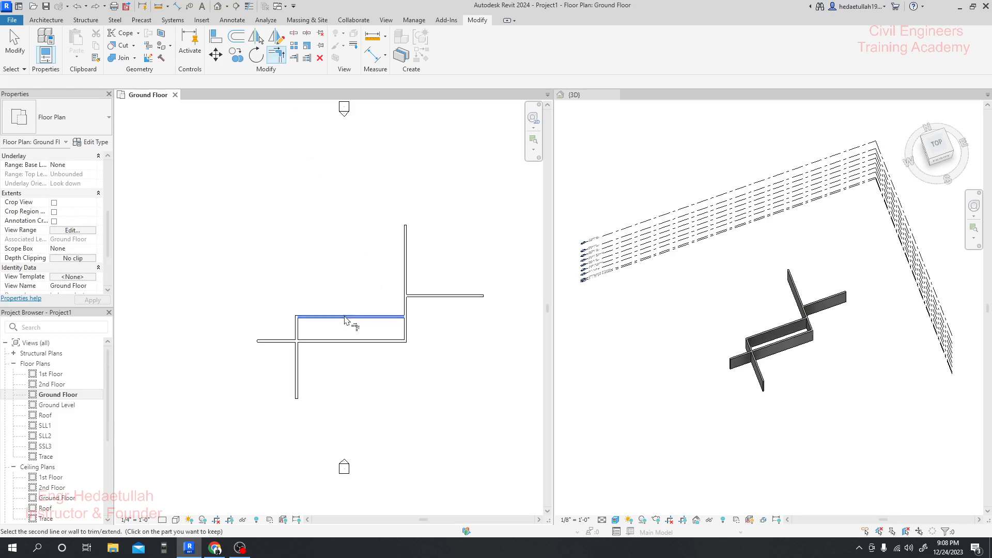
click(405, 275)
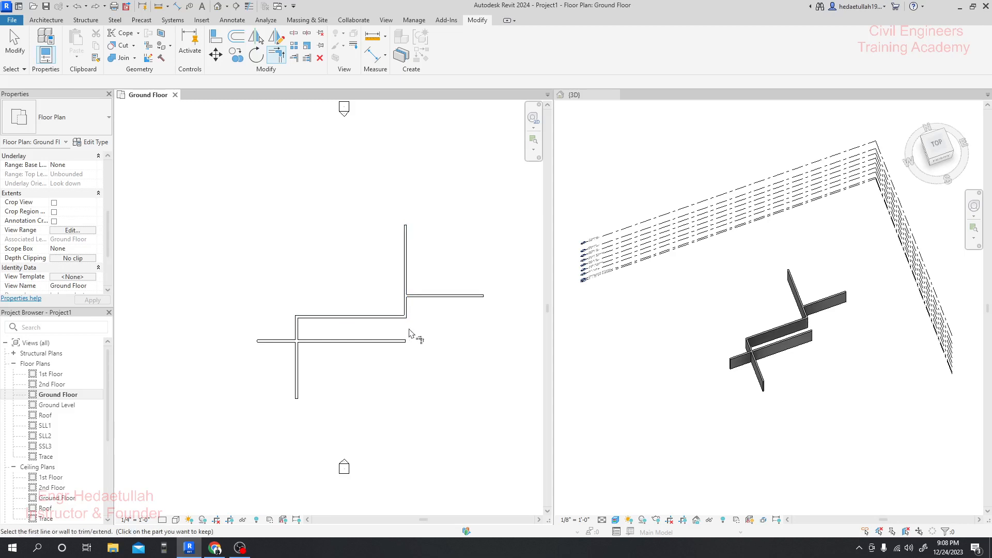
click(382, 341)
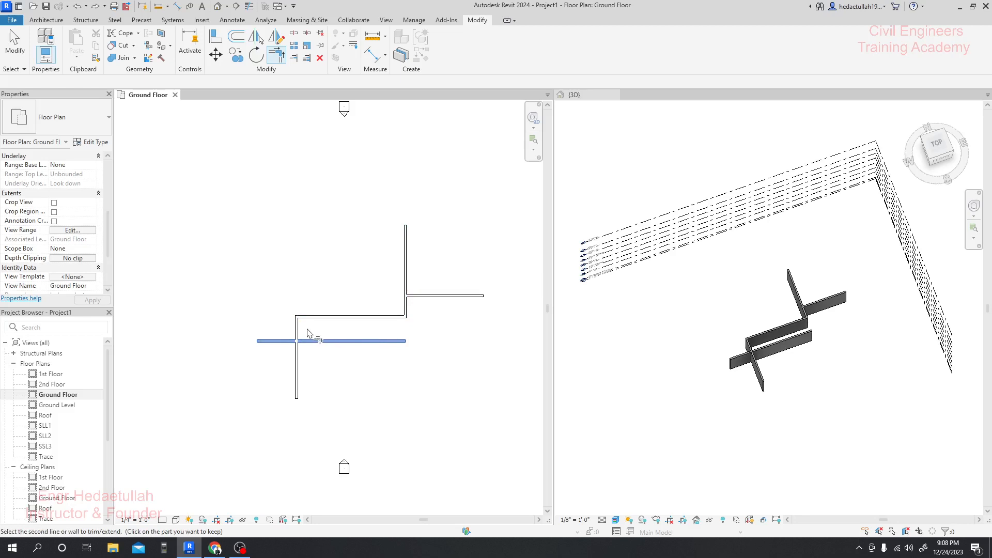
key(Escape)
key(Escape)
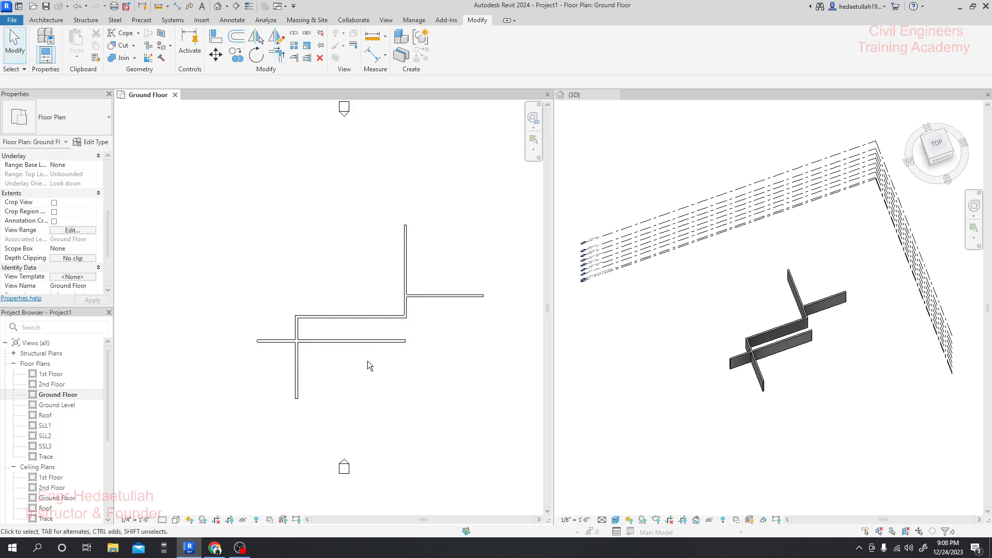
Trim the left-hand vertical wall and lower horizontal wall into a corner, keeping the vertical's lower part and the horizontal's right part
click(296, 389)
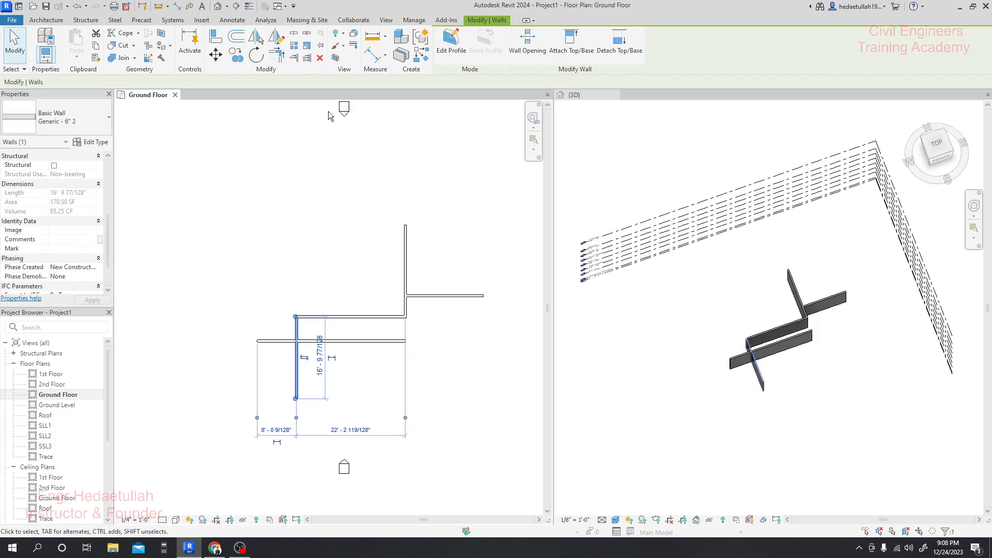
click(278, 54)
click(298, 389)
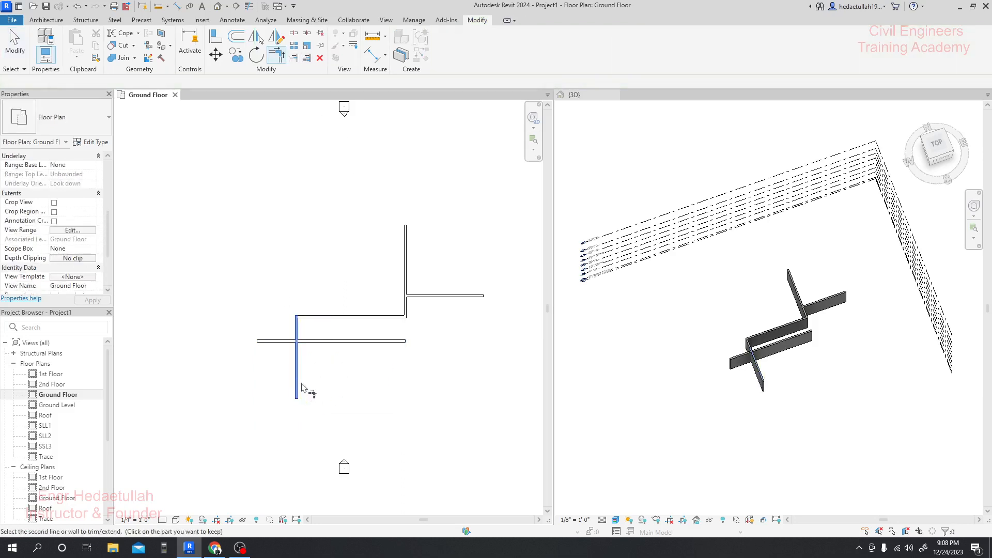
click(369, 341)
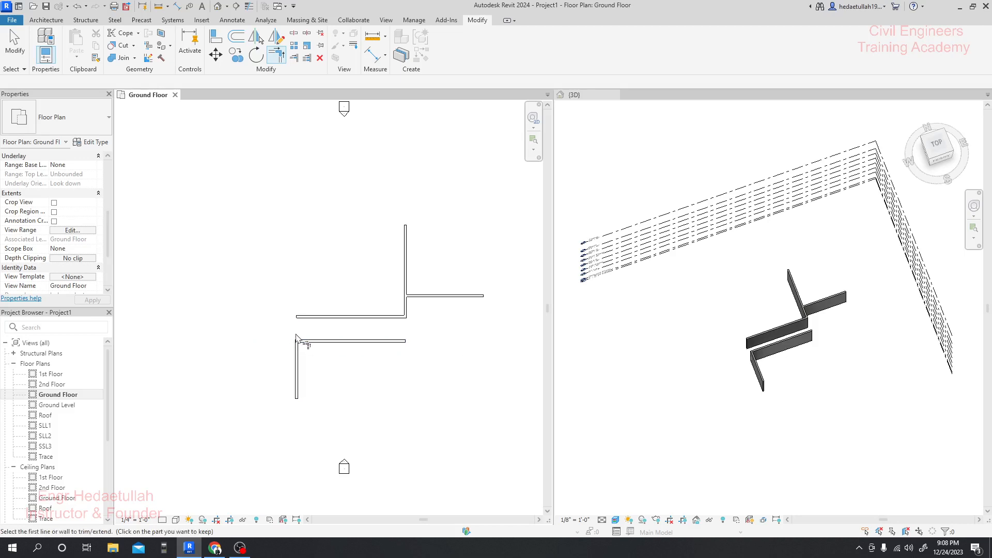
click(298, 376)
click(368, 343)
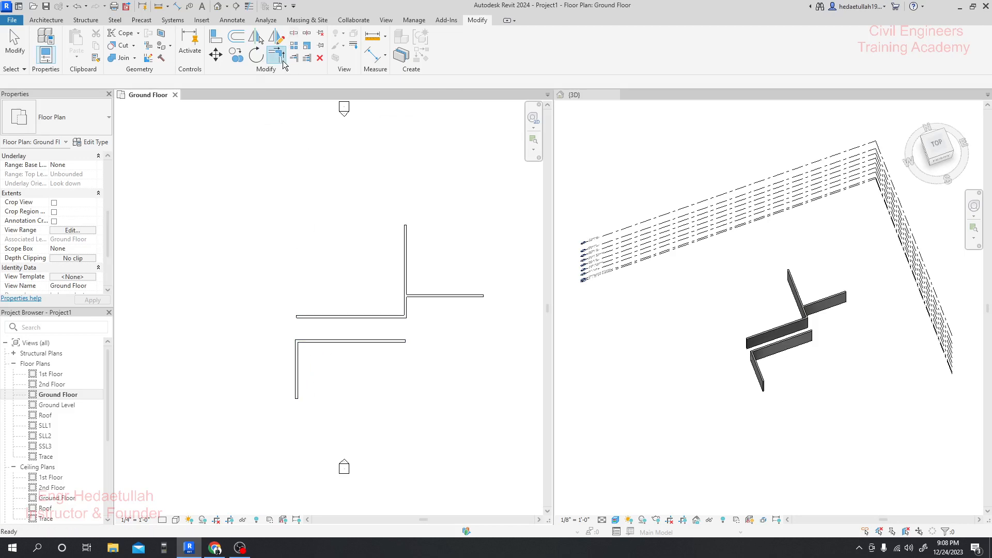
Try the corner trim on the inner horizontal and right-hand vertical walls, and undo the trimming of the lower-left corner
click(365, 316)
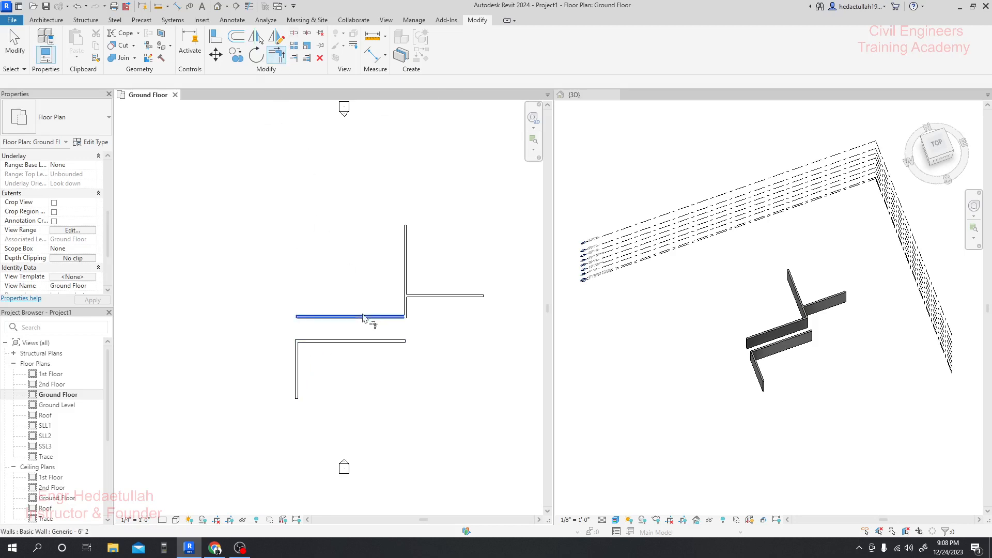
click(407, 288)
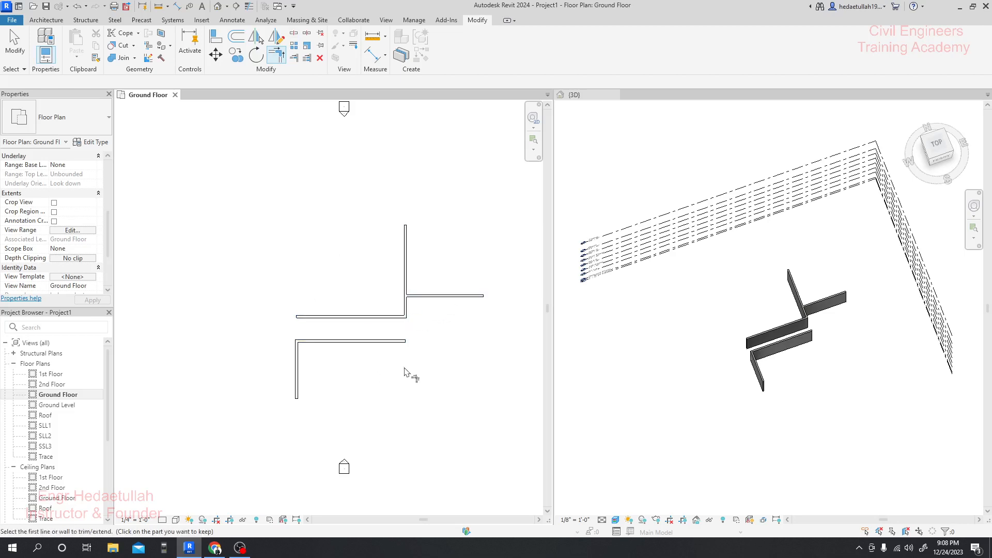
key(Escape)
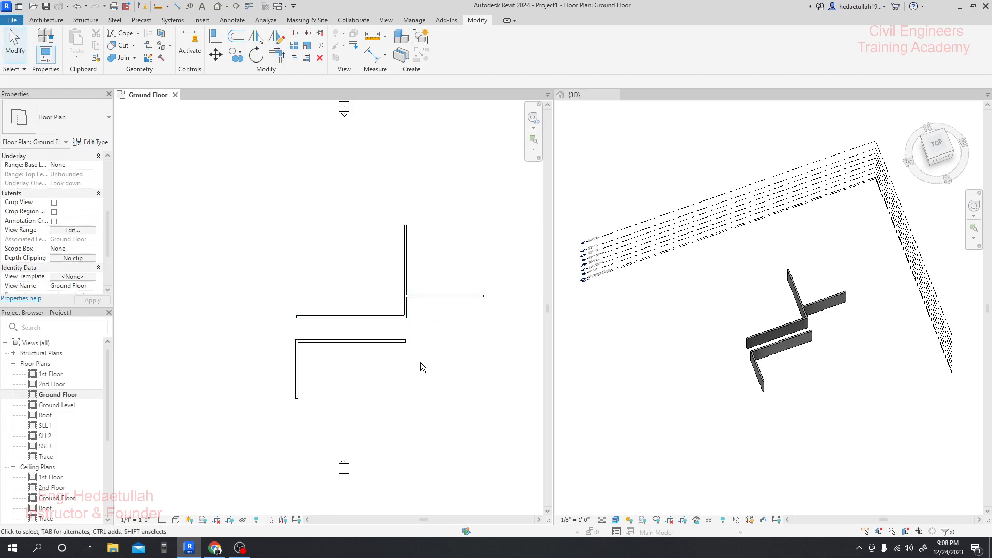
key(ctrl+z)
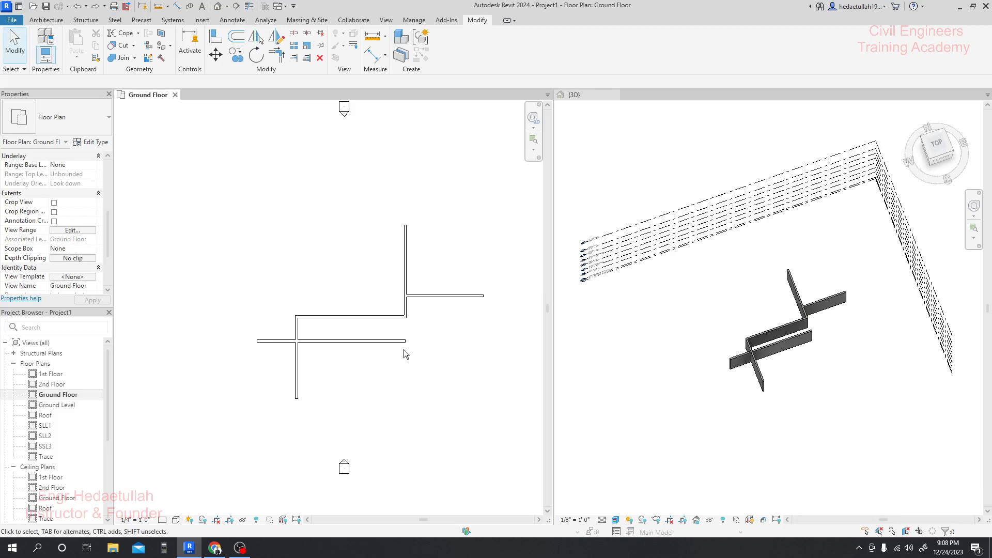
Start Trim/Extend Multiple Elements and pick the boundary reference where the inner horizontal wall meets the right-hand vertical wall
click(307, 58)
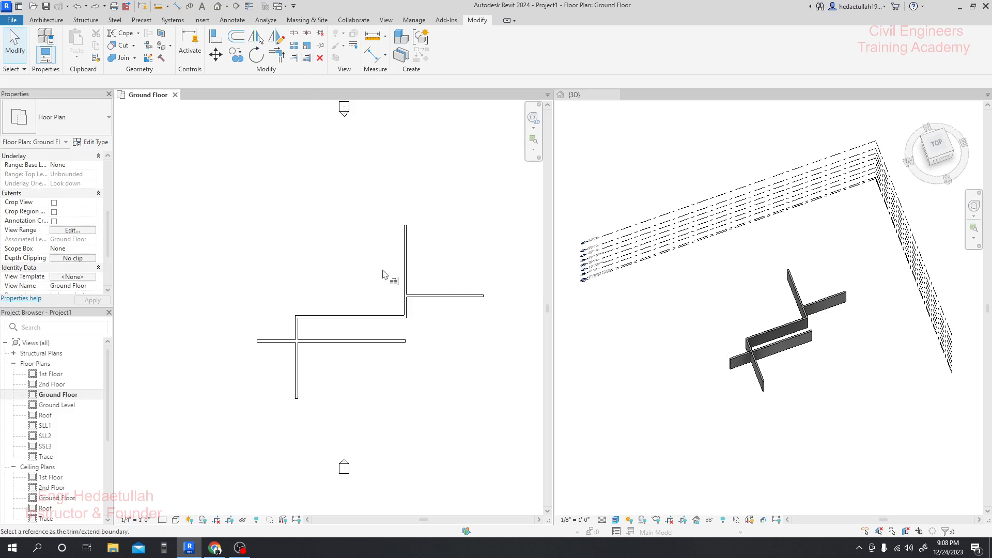
click(406, 309)
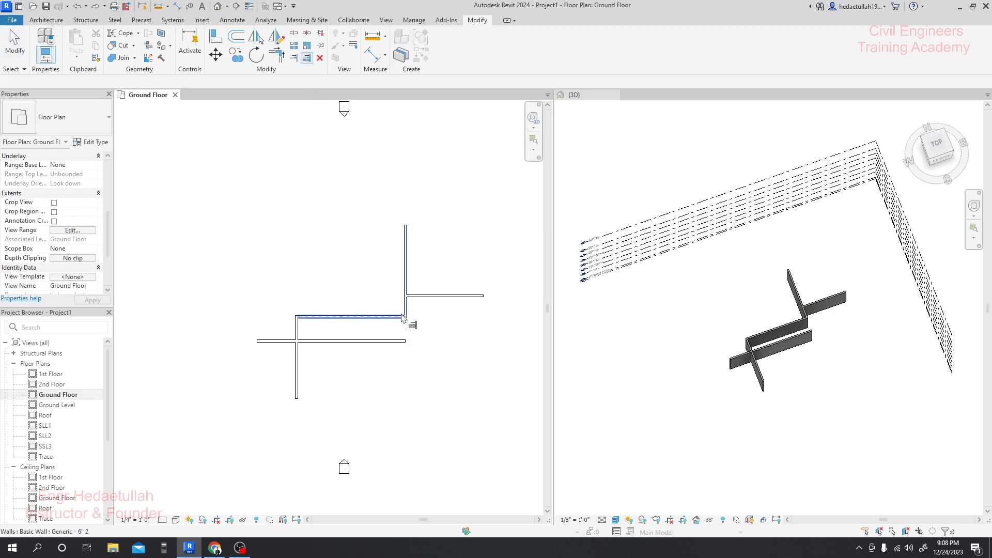